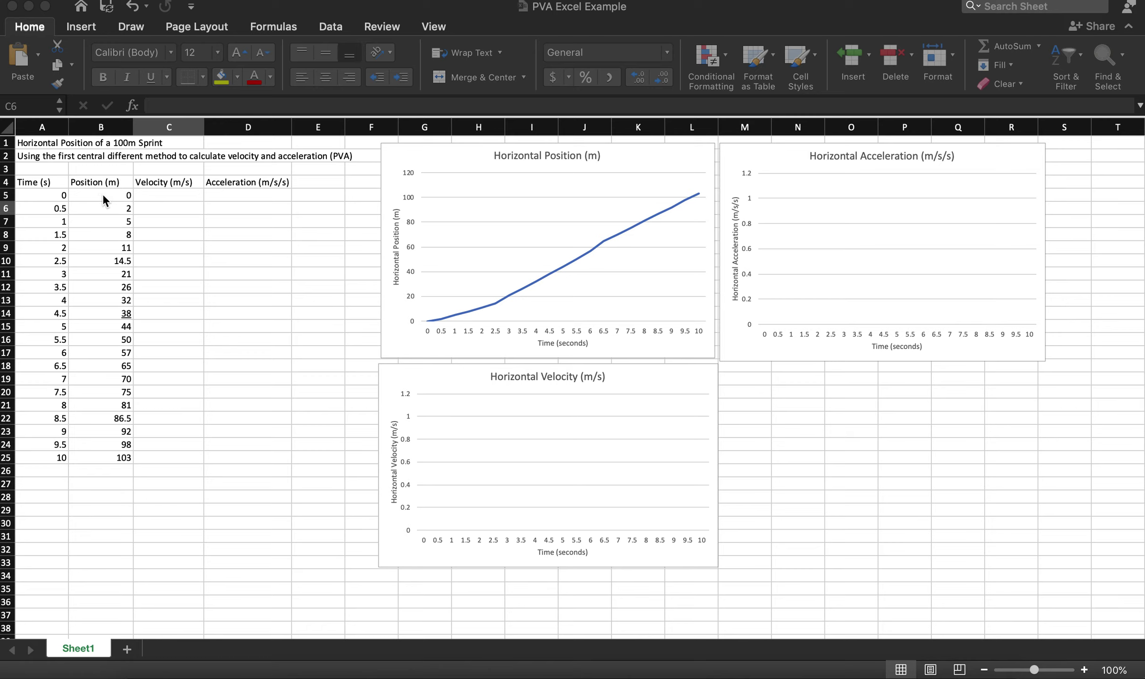
# Fill the first and last Velocity cells, C5 and C25, with black.
pyautogui.click(154, 195)
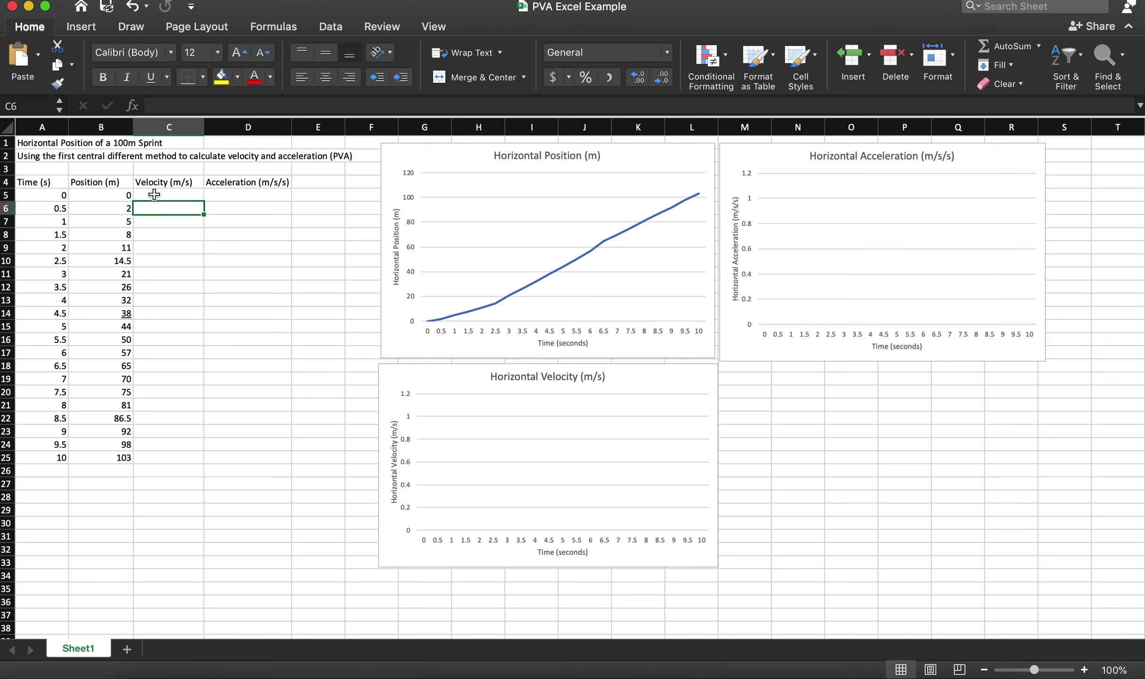
pyautogui.click(154, 194)
pyautogui.click(237, 77)
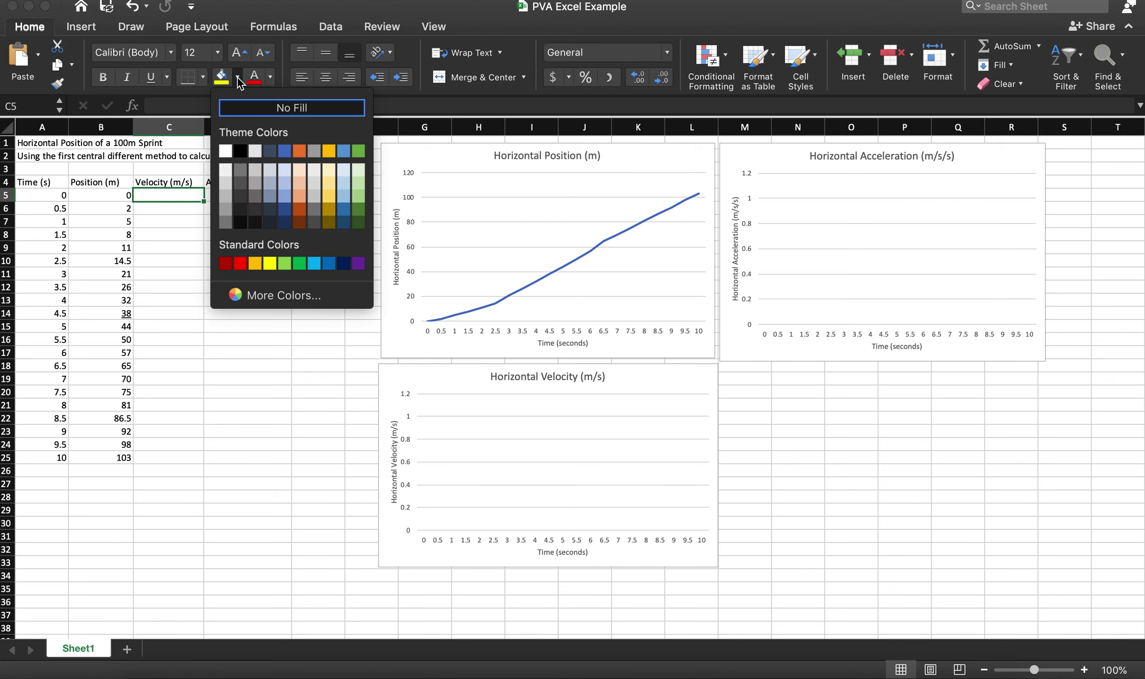
pyautogui.click(240, 151)
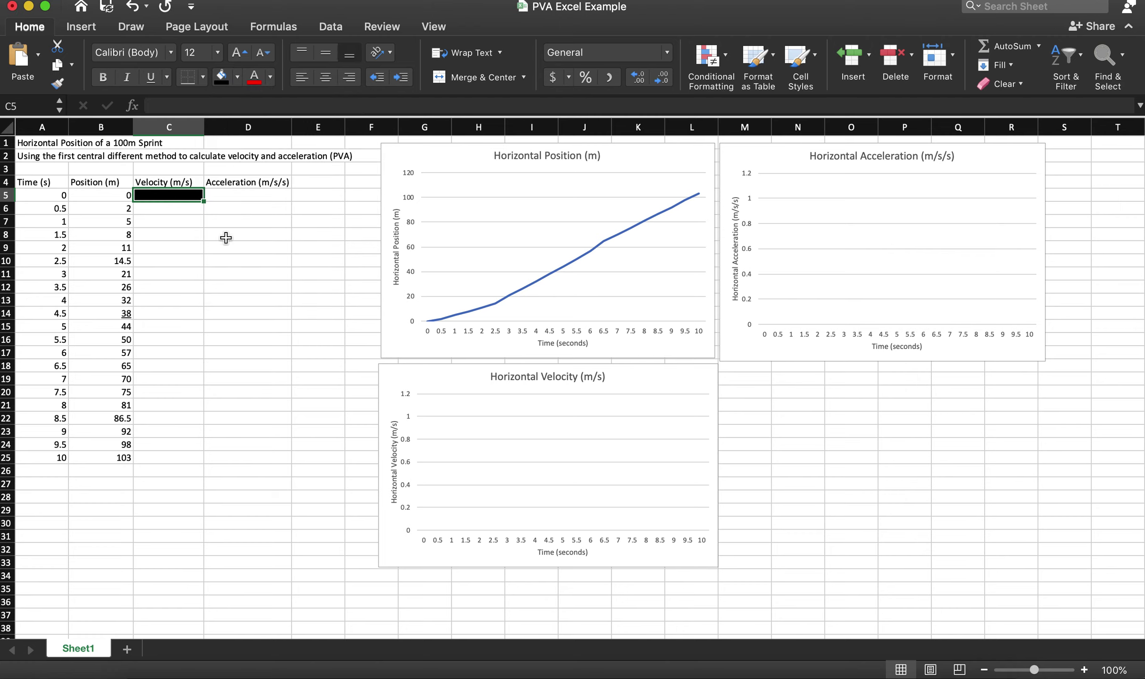
pyautogui.click(164, 455)
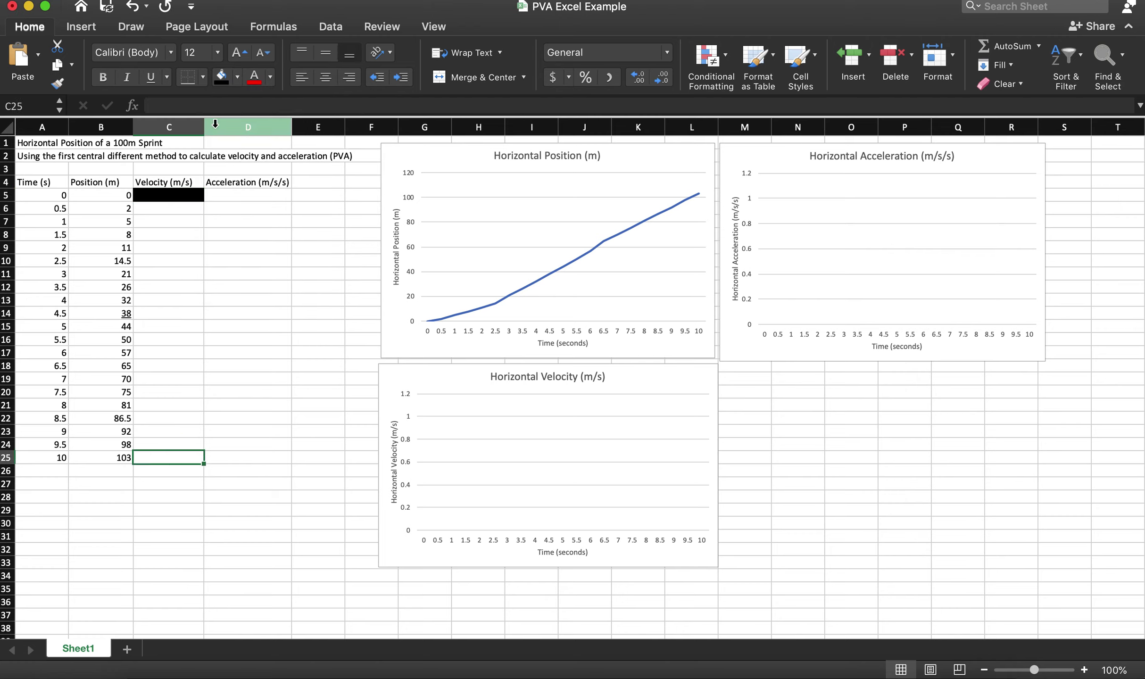
pyautogui.click(216, 81)
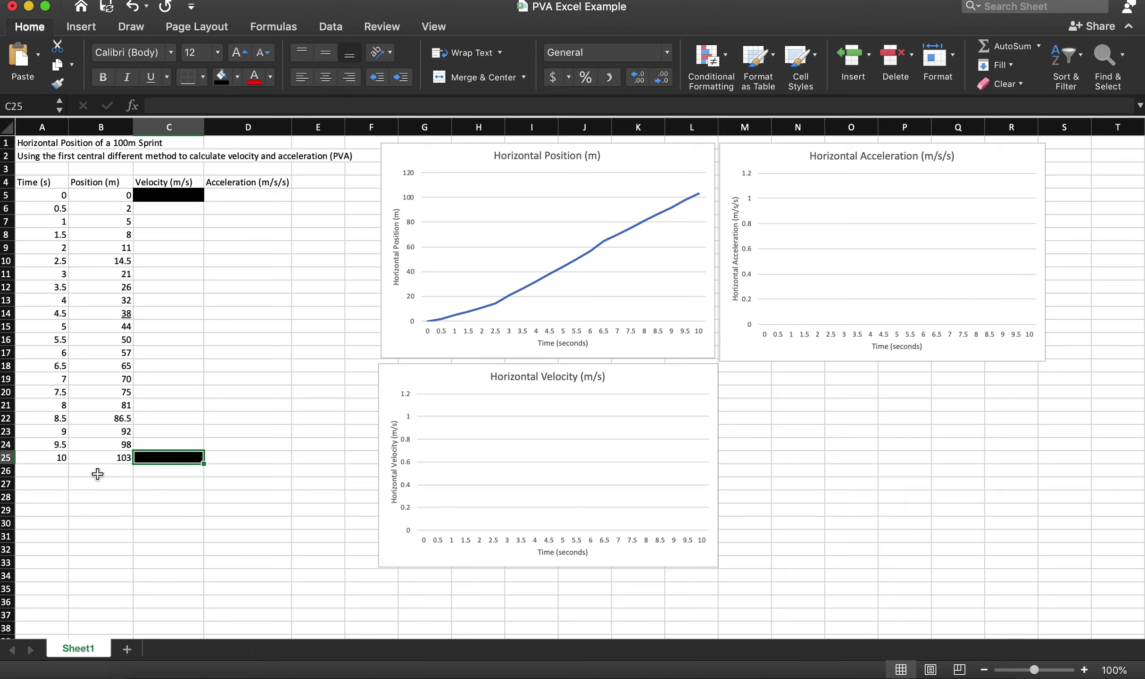
# Enter the velocity formula =(B7-B5)/(A7-A5) in C6 and fill it down to C24.
pyautogui.click(154, 211)
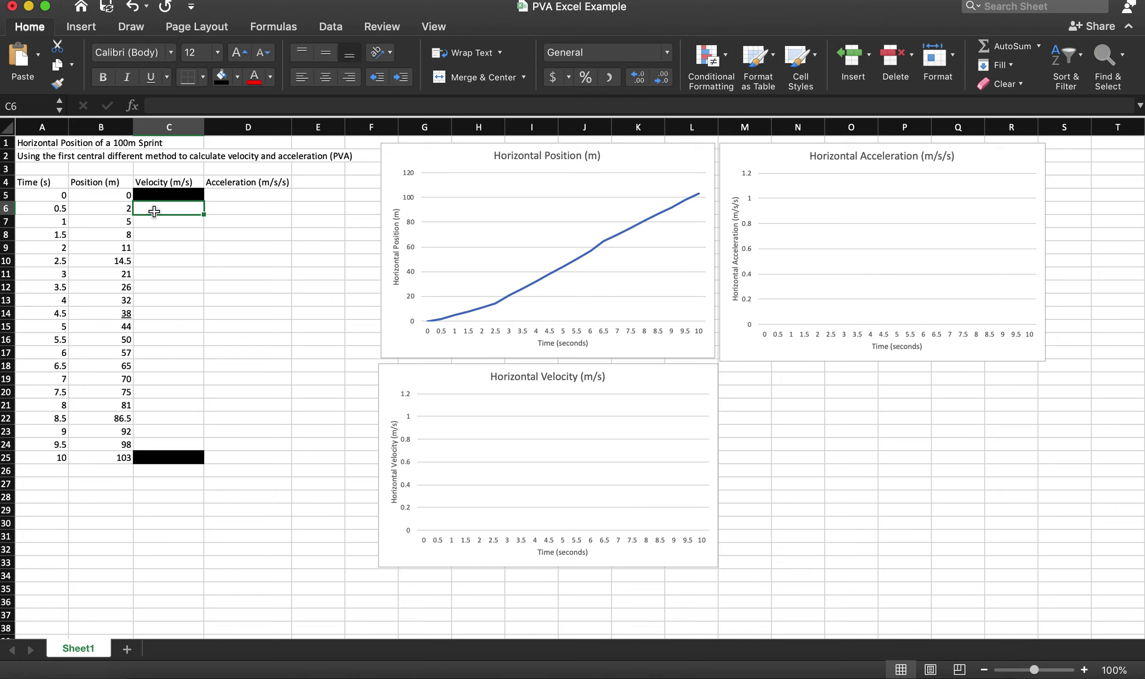
pyautogui.write('=')
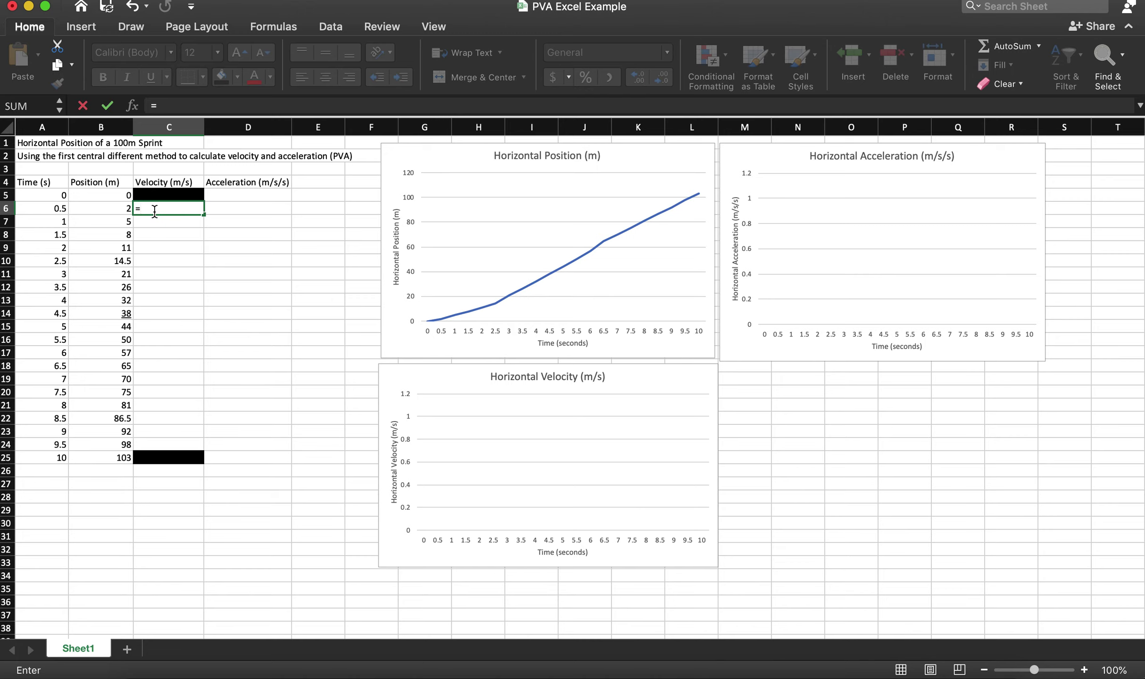
pyautogui.write('(')
pyautogui.click(103, 226)
pyautogui.write('-')
pyautogui.click(103, 195)
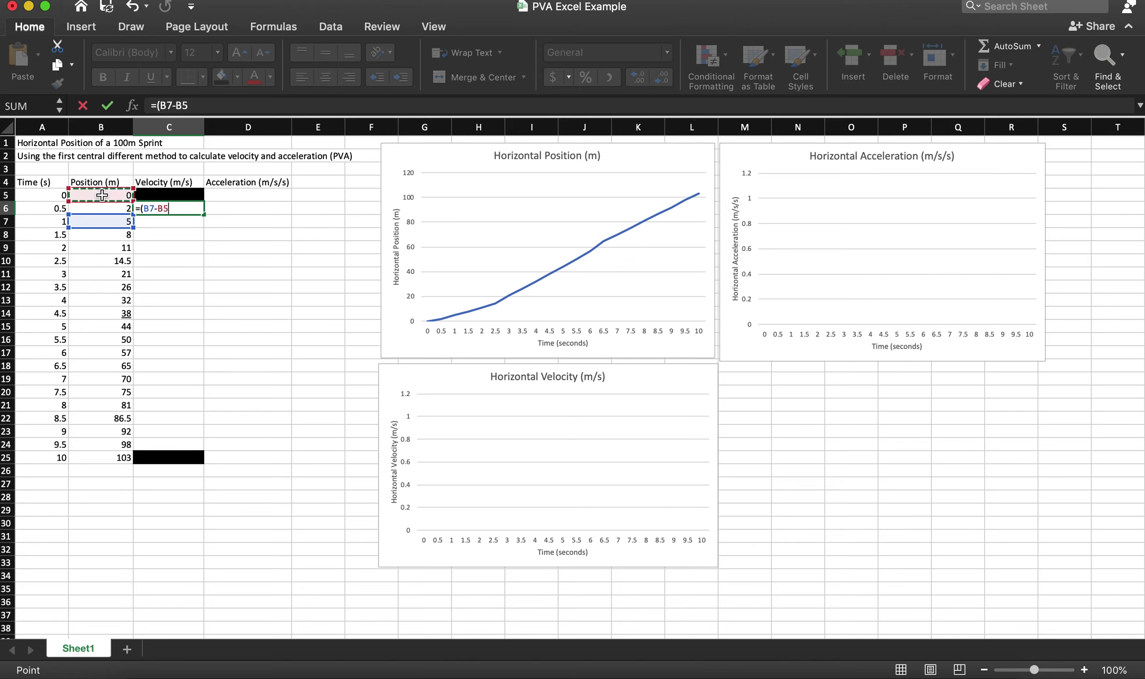
pyautogui.write(')/')
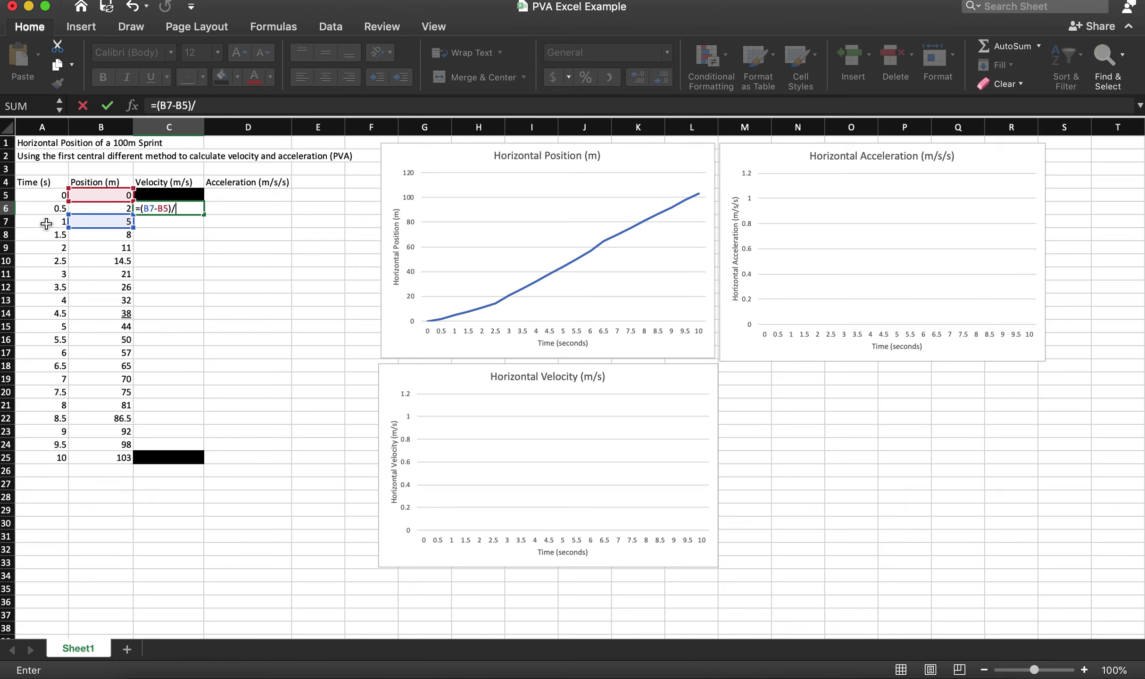
pyautogui.write('(')
pyautogui.click(46, 224)
pyautogui.write('-')
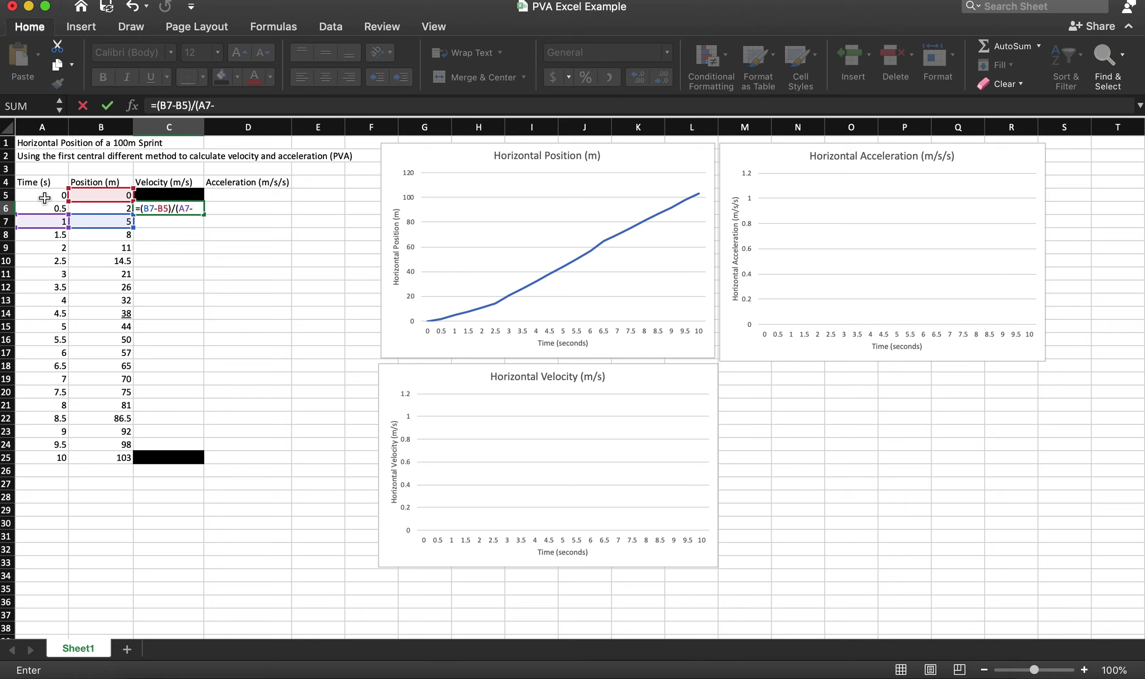
pyautogui.click(45, 196)
pyautogui.write(')')
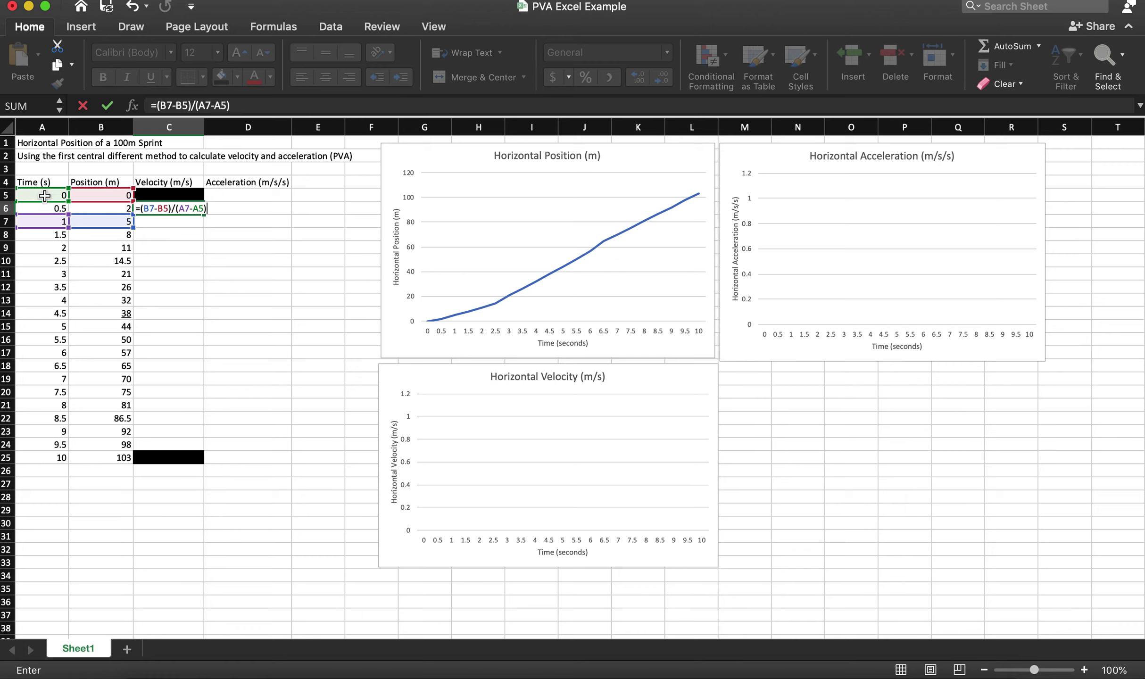
pyautogui.press('Return')
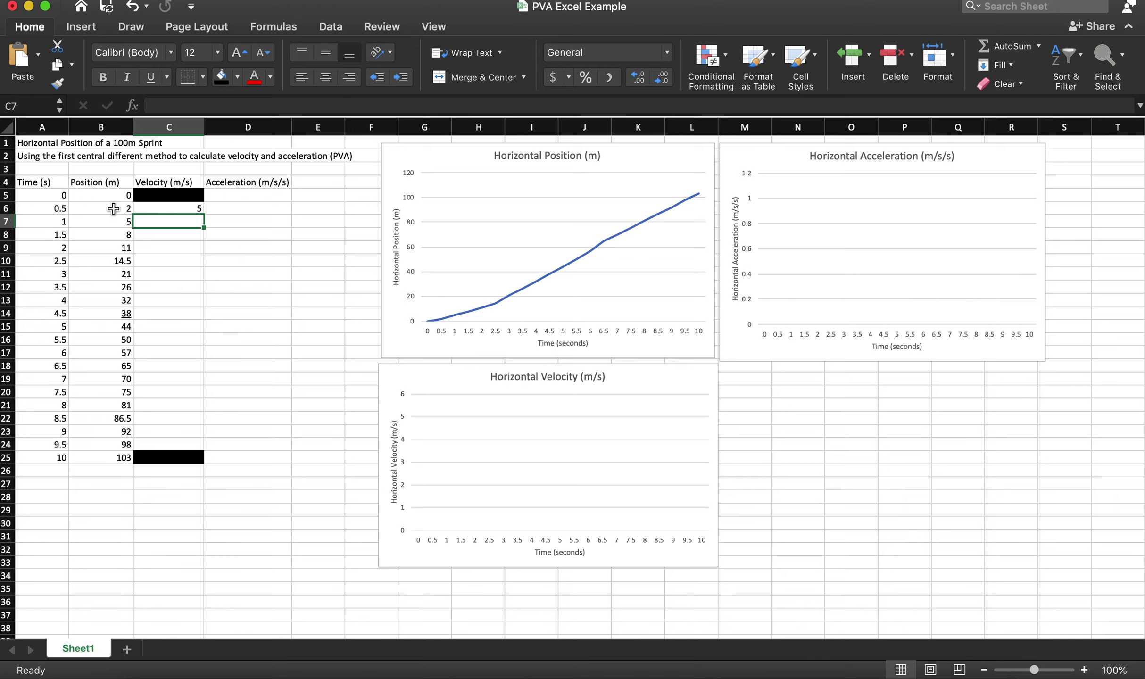
pyautogui.click(177, 209)
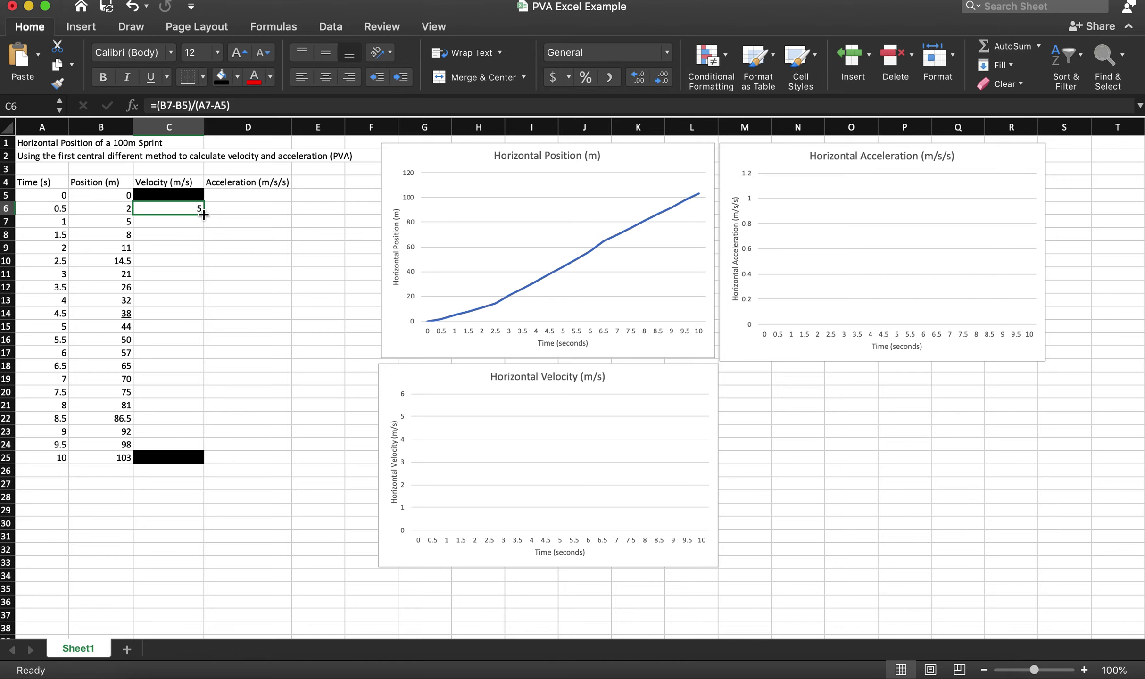
pyautogui.moveTo(203, 215); pyautogui.dragTo(197, 449)
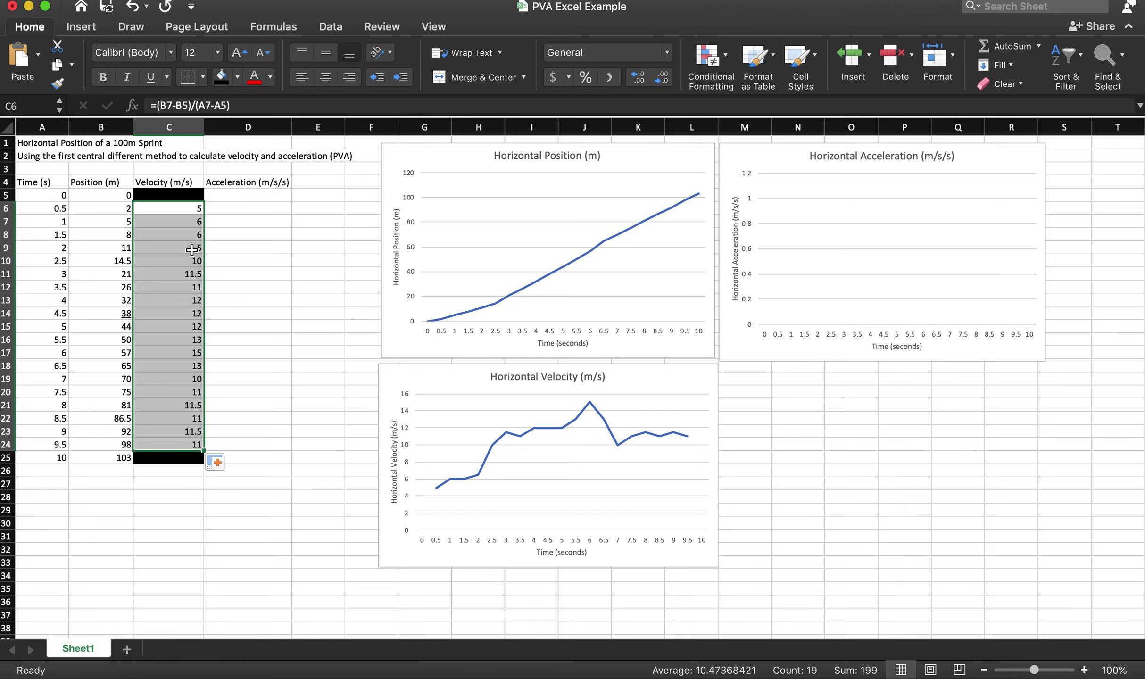
# Check the cell references of the copied velocity formulas in C7 through C10, one cell at a time.
pyautogui.click(169, 210)
pyautogui.press('Down')
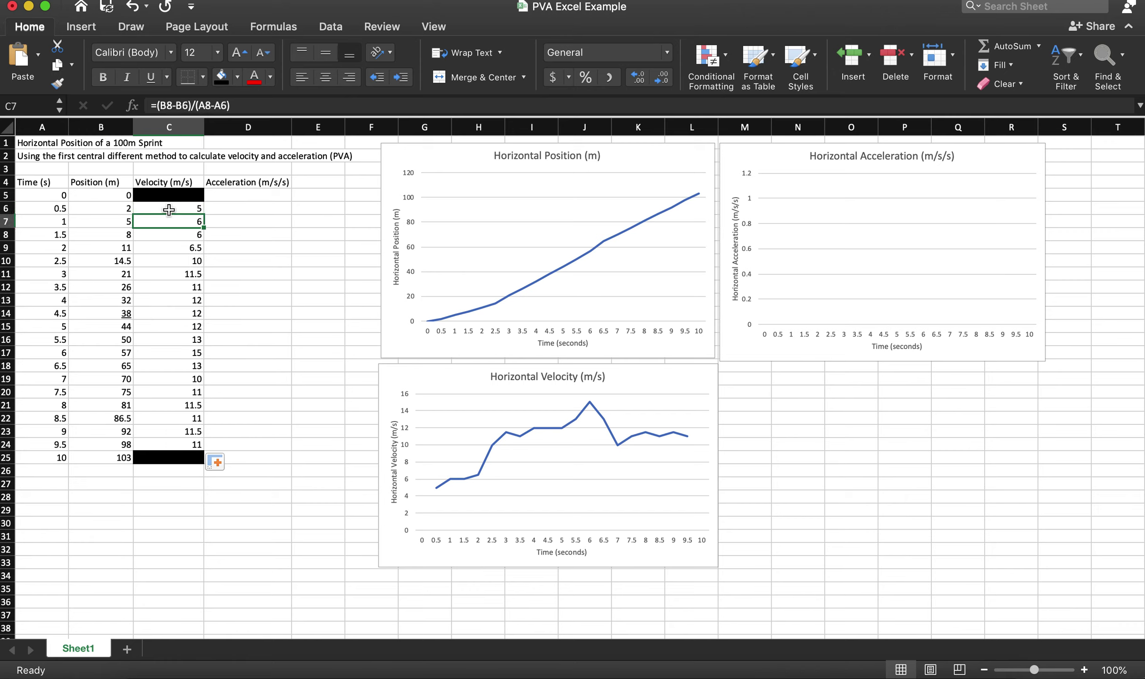
pyautogui.click(195, 106)
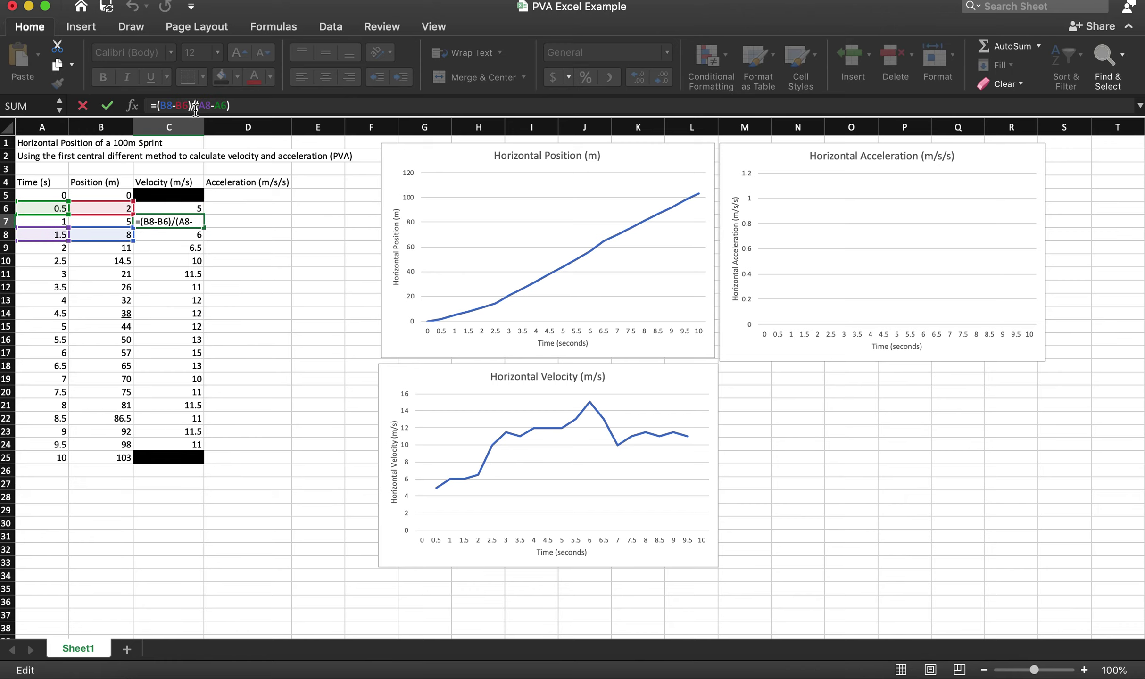
pyautogui.press('End')
pyautogui.press('Return')
pyautogui.click(195, 106)
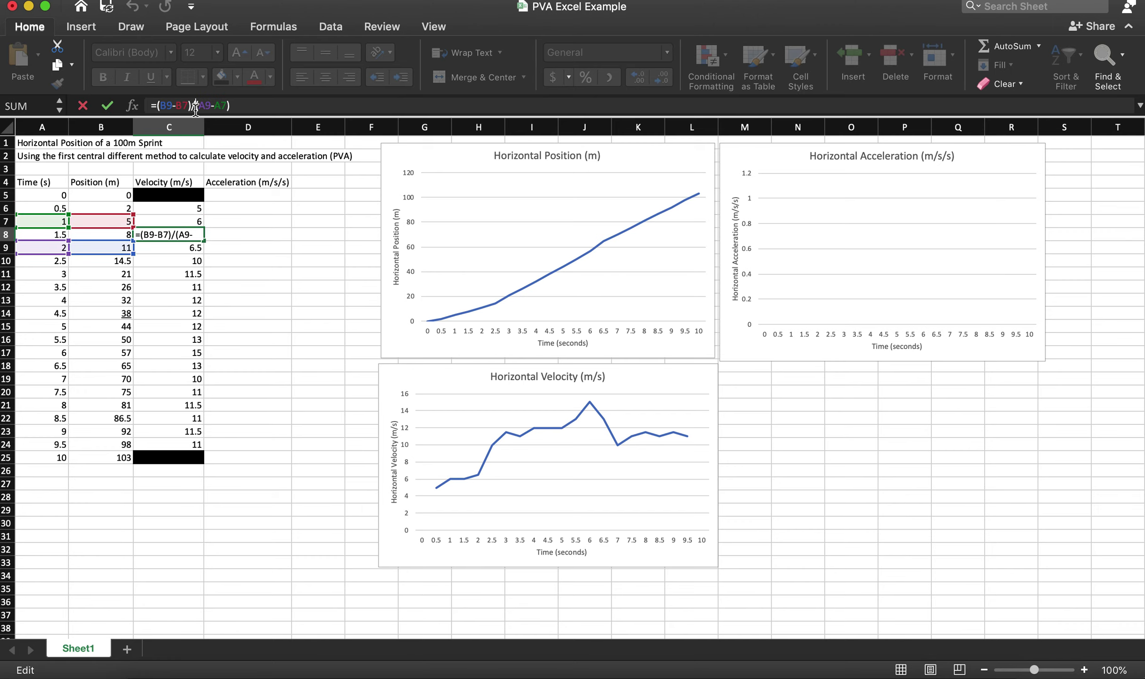
pyautogui.press('Return')
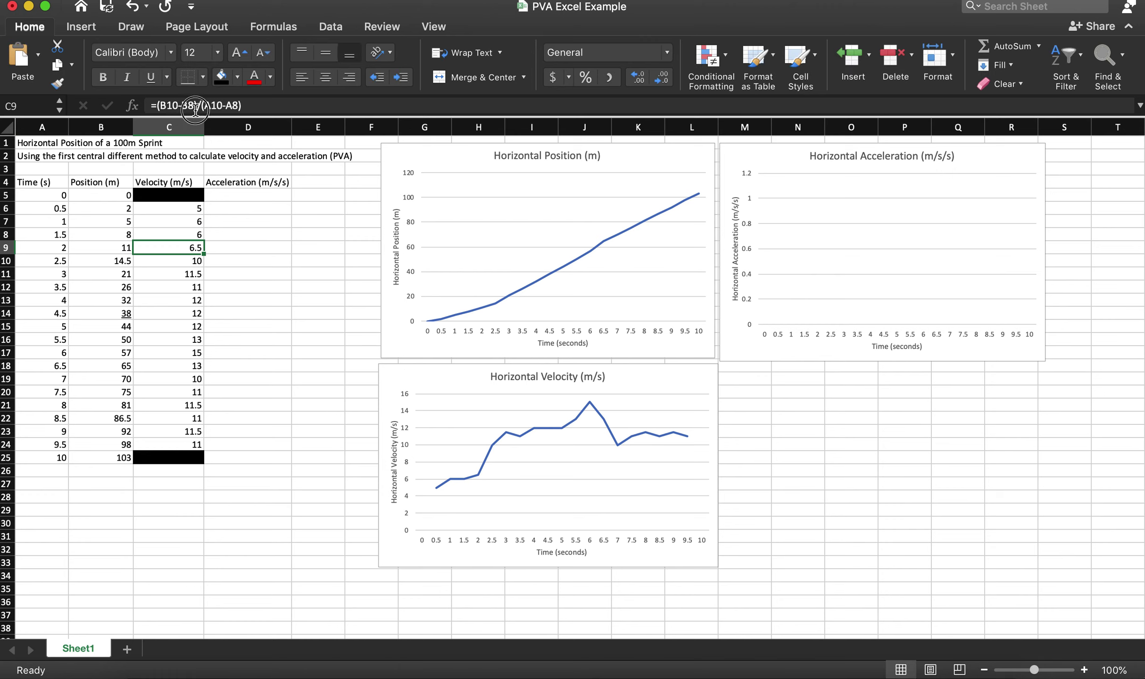
pyautogui.click(195, 105)
pyautogui.press('Return')
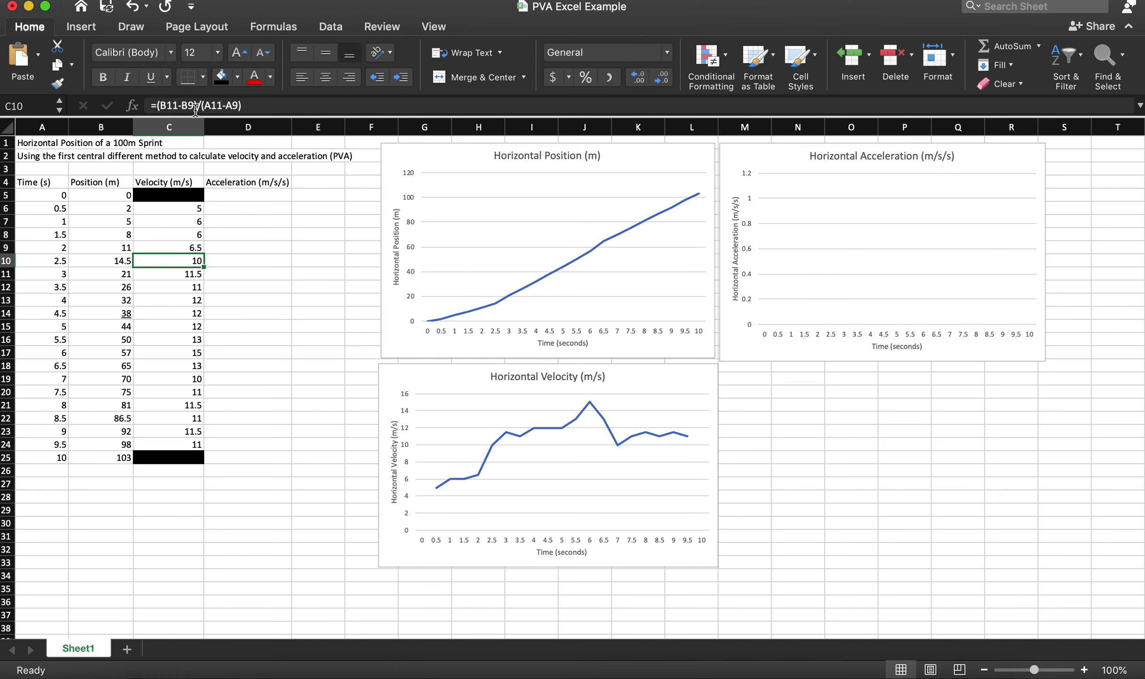
pyautogui.click(195, 106)
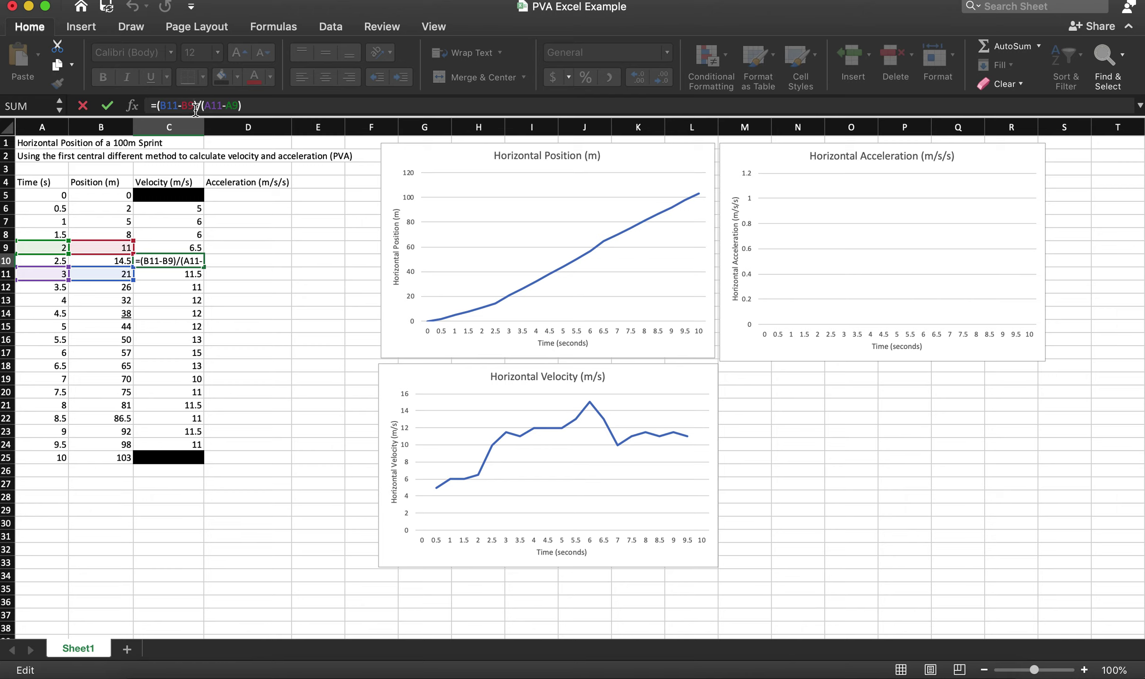
# Lock the time column in C6's formula as =(B7-B5)/($A7-$A5) and fill it down to C24.
pyautogui.click(179, 207)
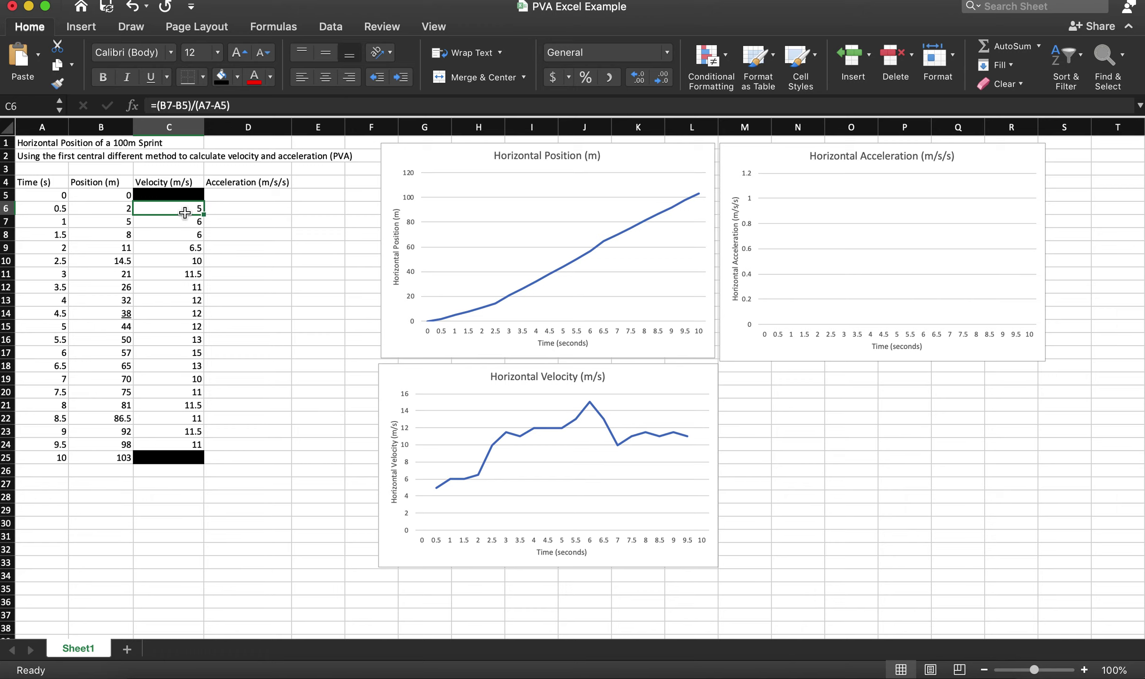
pyautogui.click(203, 106)
pyautogui.write('$')
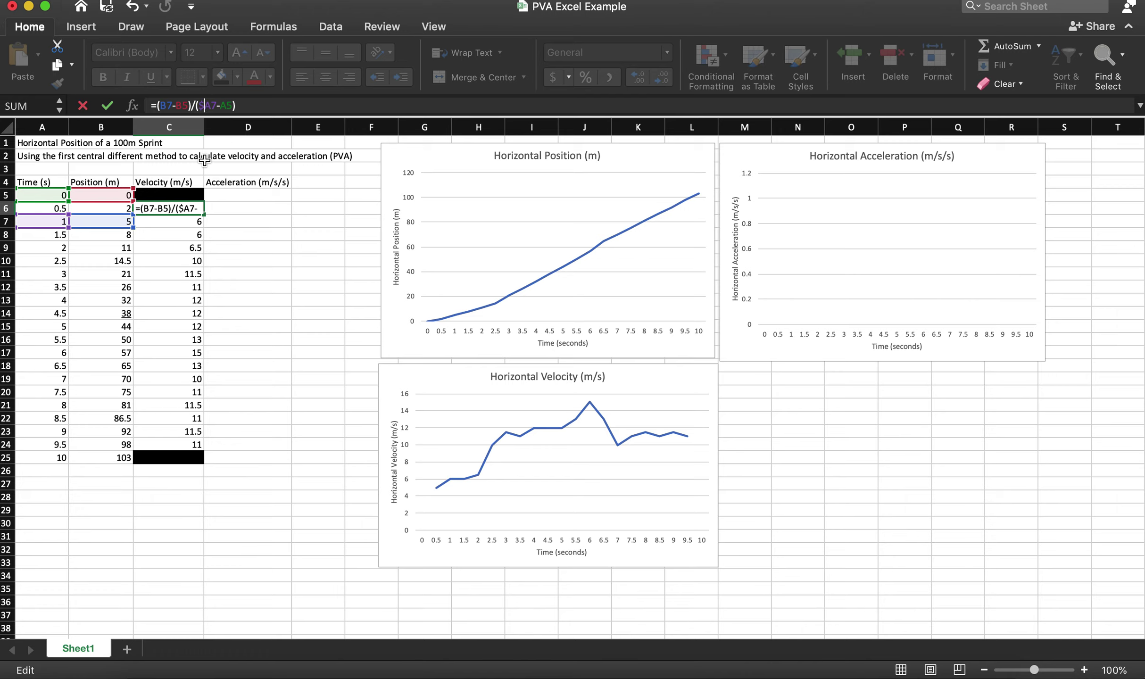
pyautogui.click(220, 106)
pyautogui.write('$')
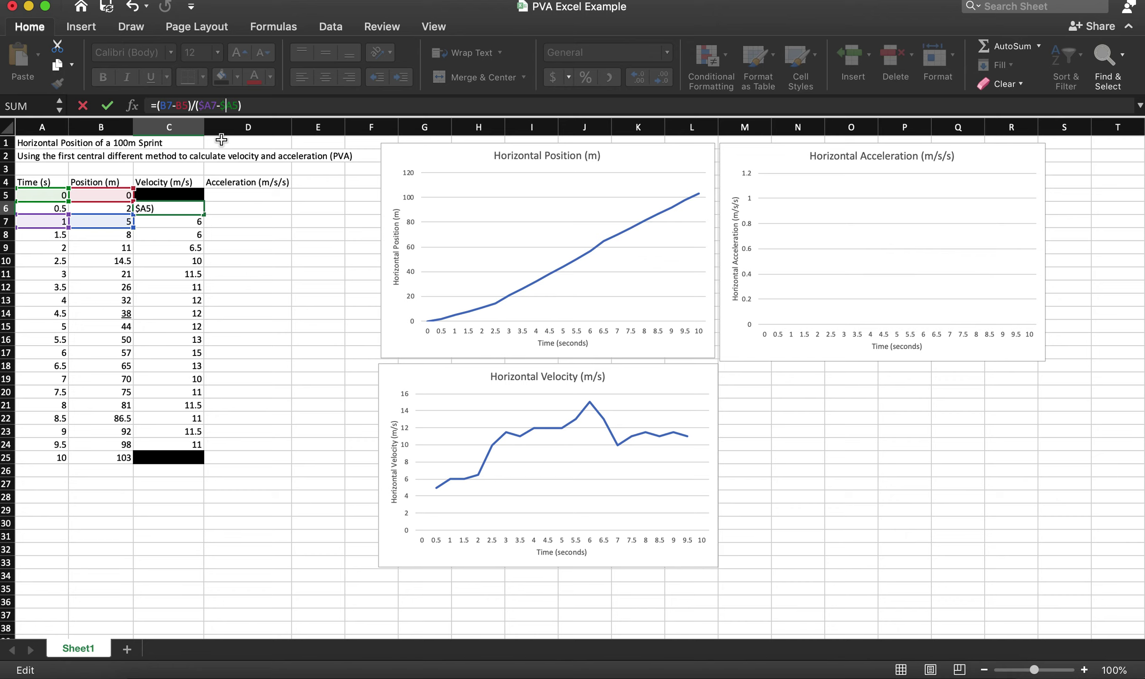
pyautogui.press('Return')
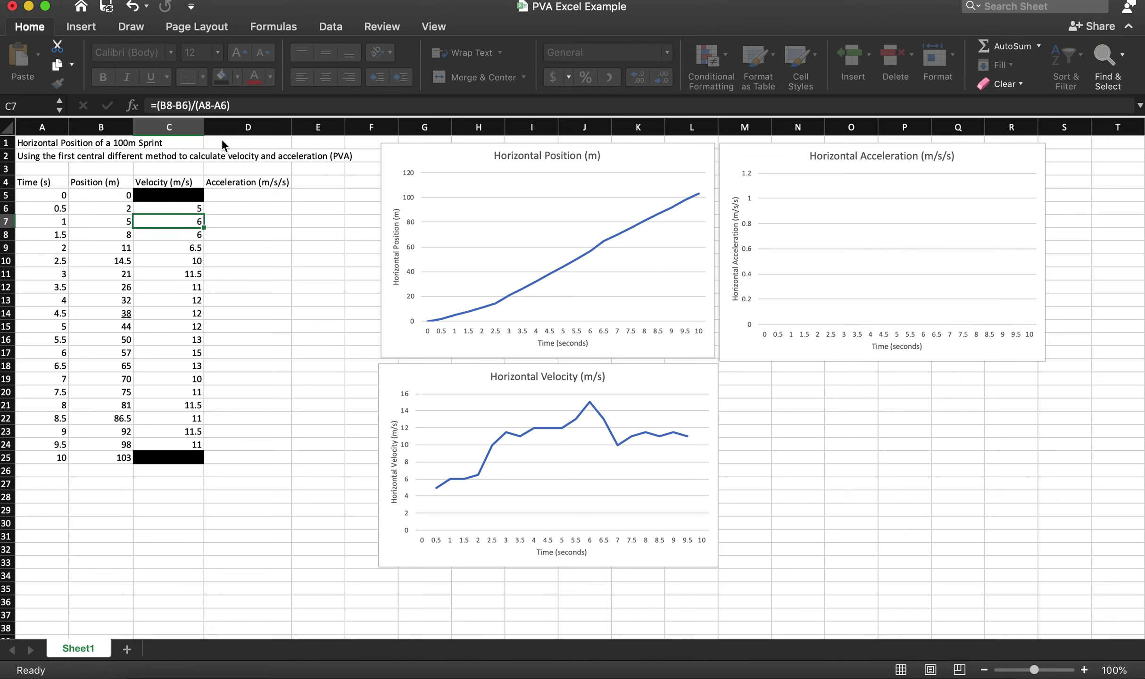
pyautogui.click(179, 209)
pyautogui.moveTo(203, 214); pyautogui.dragTo(205, 445)
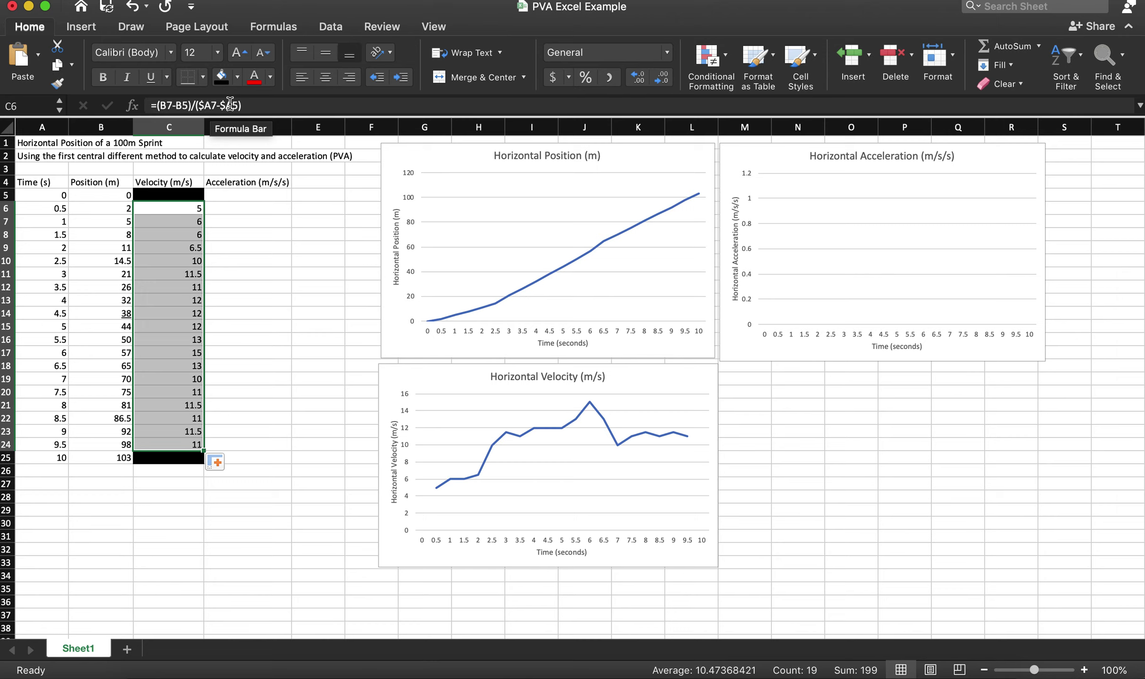
# Fill the first two and last two Acceleration cells, D5, D6, D24 and D25, with black.
pyautogui.click(223, 196)
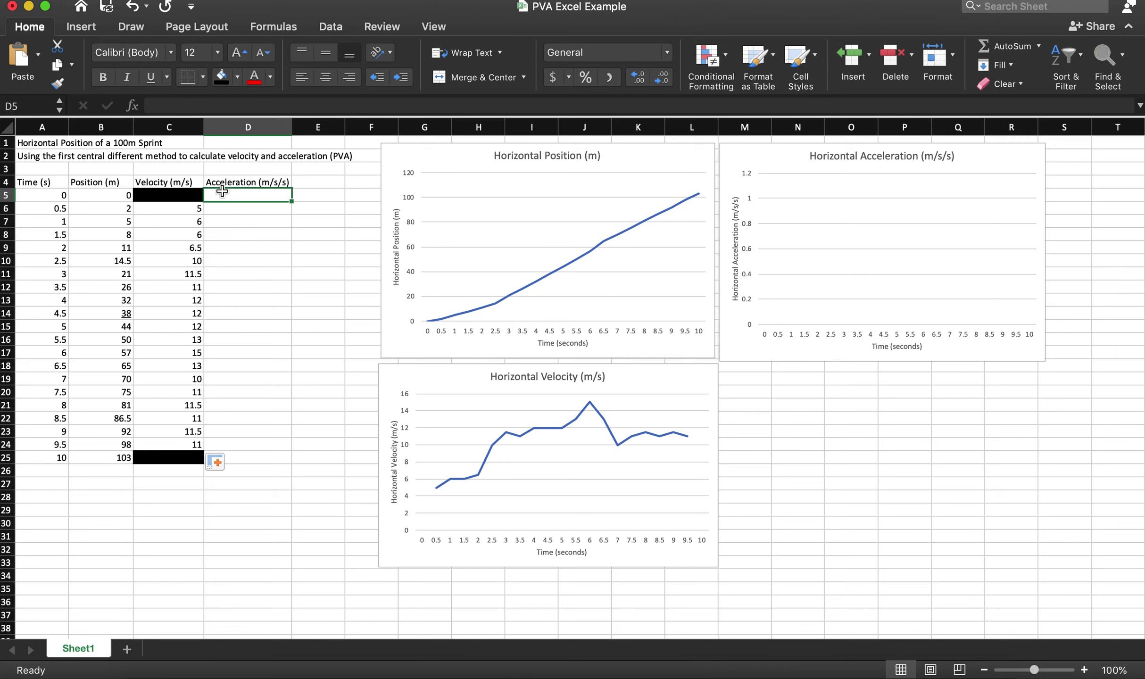
pyautogui.click(221, 76)
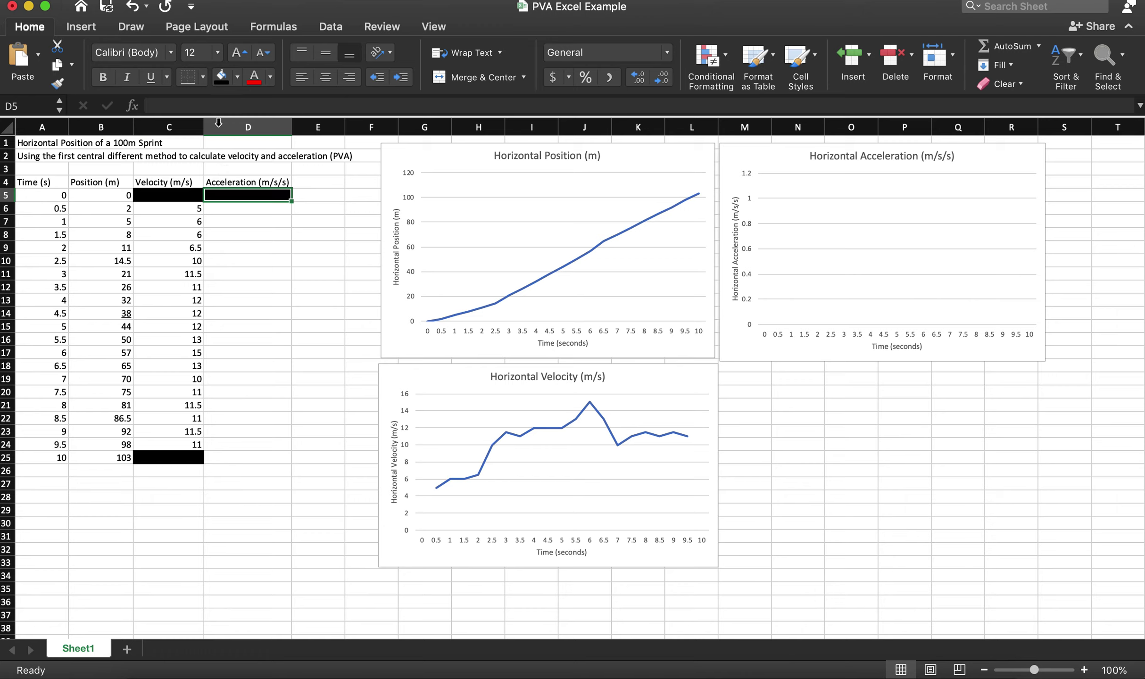
pyautogui.click(232, 206)
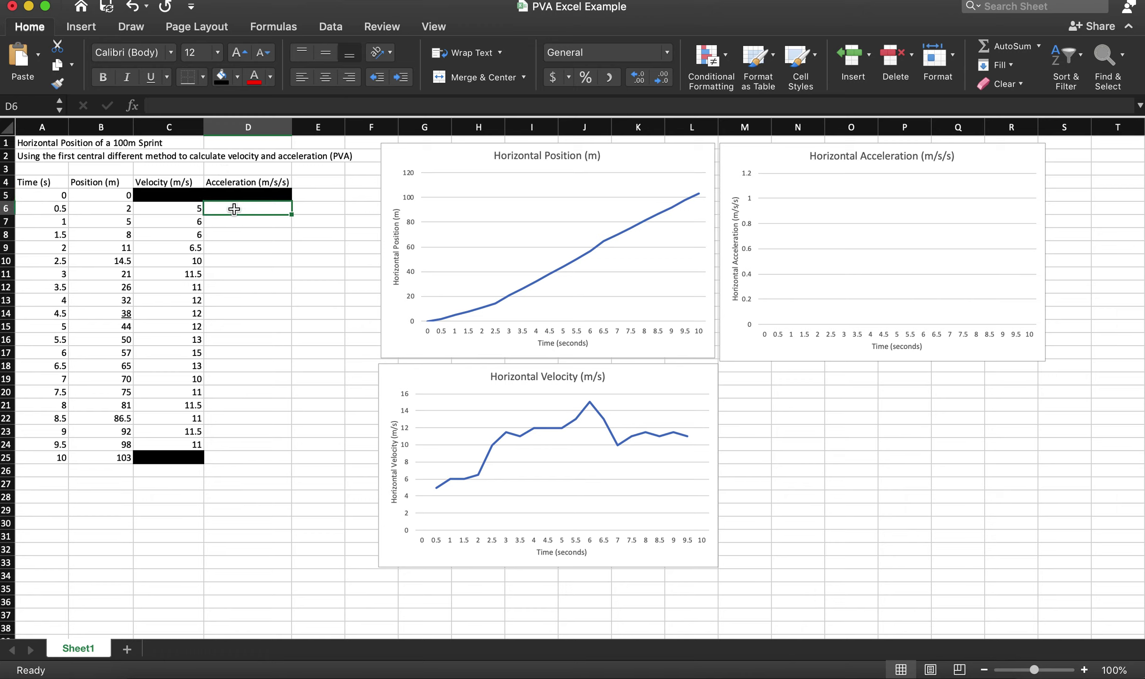
pyautogui.click(221, 85)
pyautogui.click(235, 458)
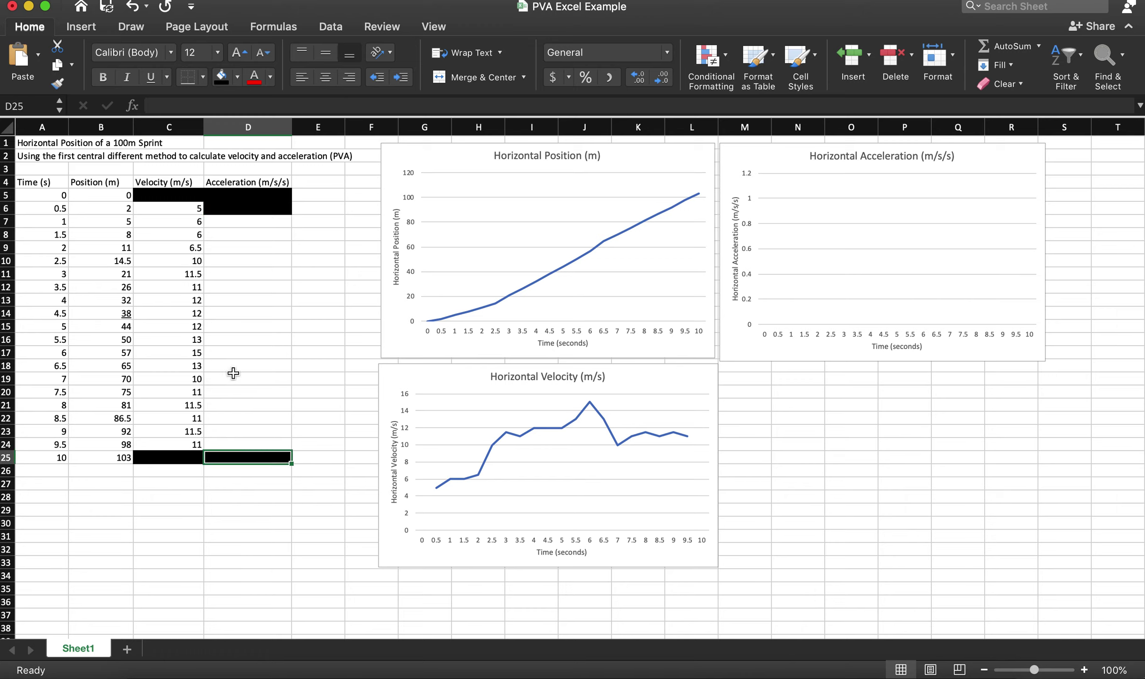
pyautogui.click(234, 442)
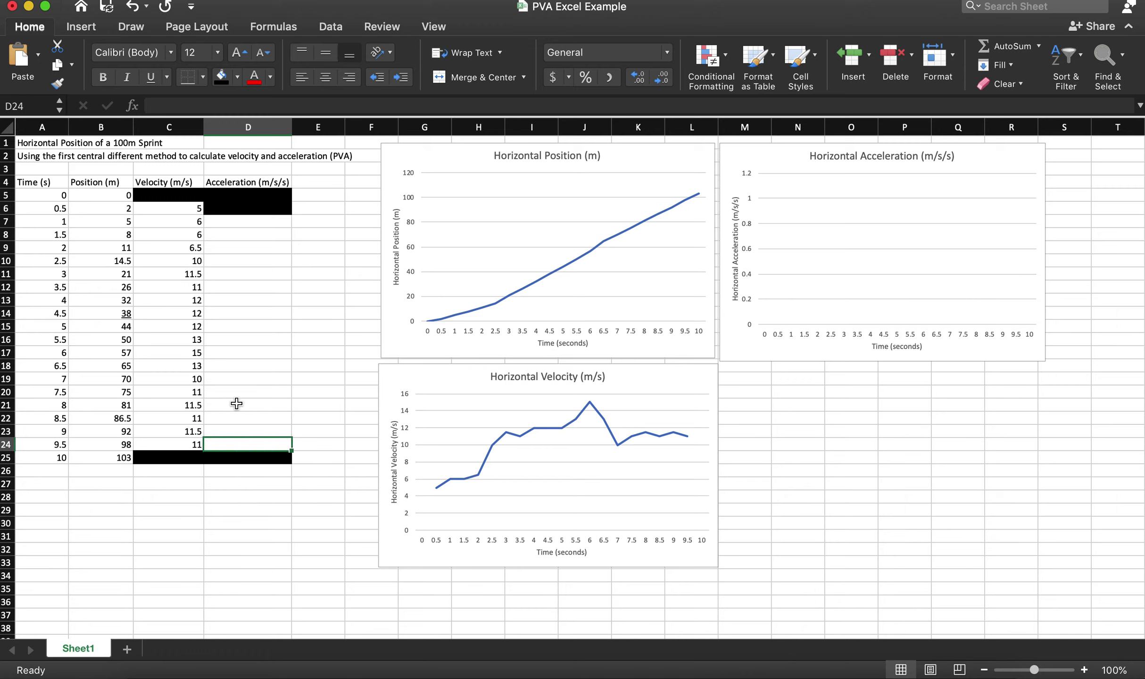
pyautogui.click(221, 77)
# Copy the velocity formula from C7 across into D7 and fill it down to D23.
pyautogui.click(222, 221)
pyautogui.click(192, 222)
pyautogui.moveTo(204, 227); pyautogui.dragTo(259, 226)
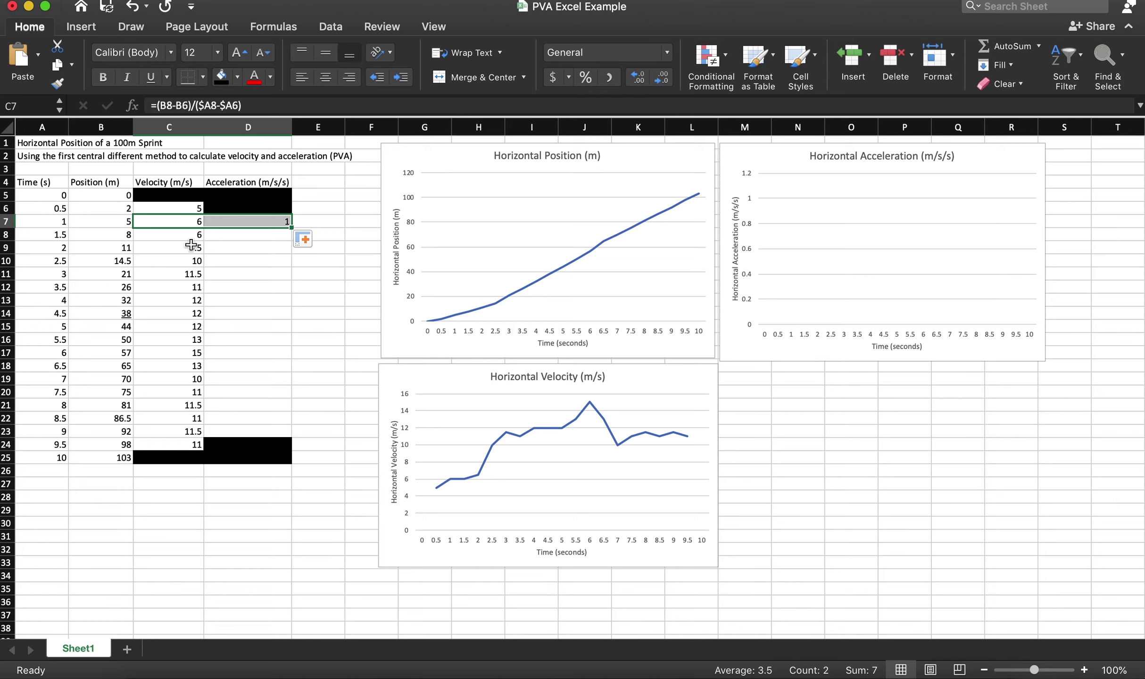
pyautogui.click(269, 223)
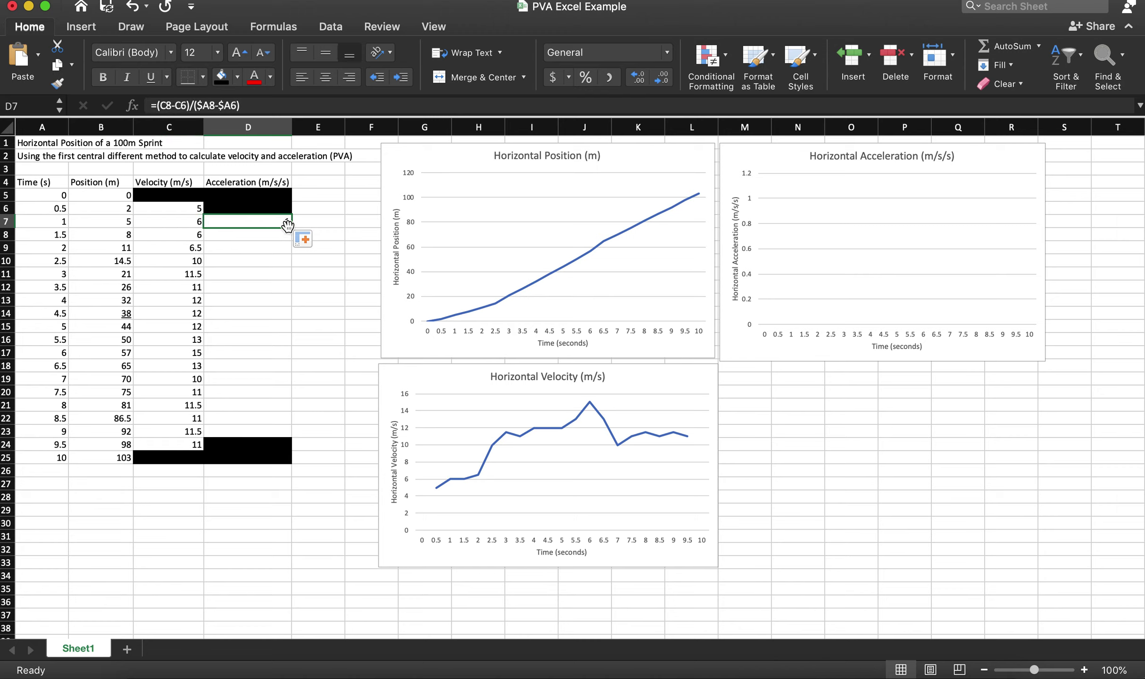
pyautogui.moveTo(291, 228); pyautogui.dragTo(289, 433)
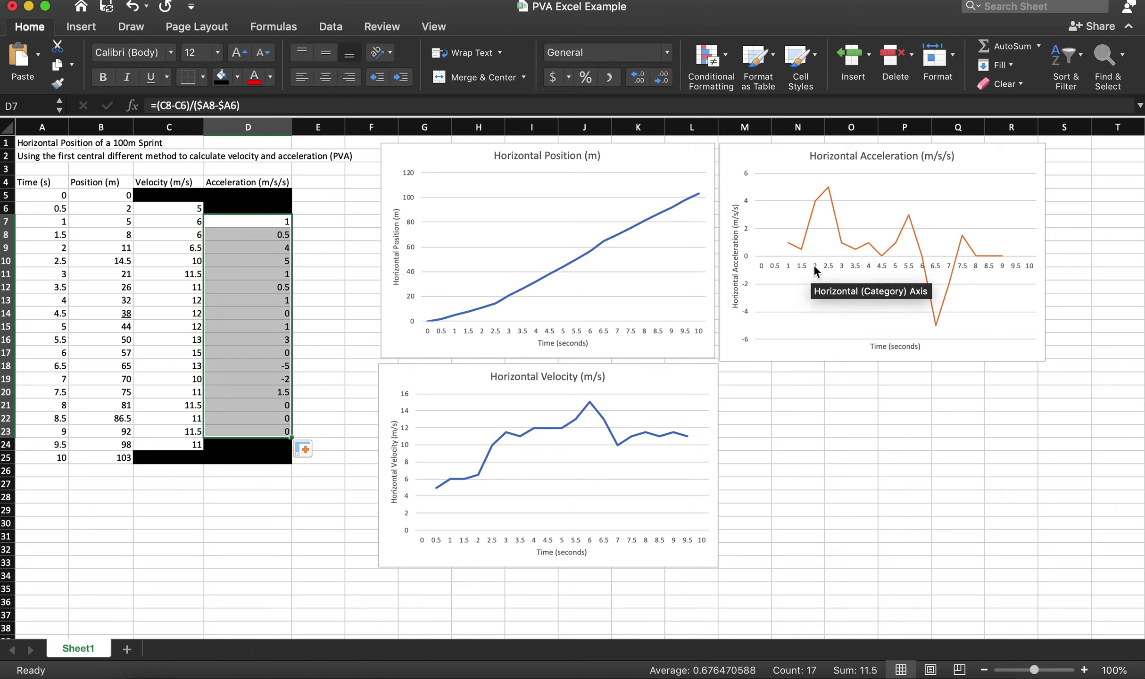
# Examine the acceleration and velocity charts, including the lowest point of the acceleration curve.
pyautogui.moveTo(805, 251)
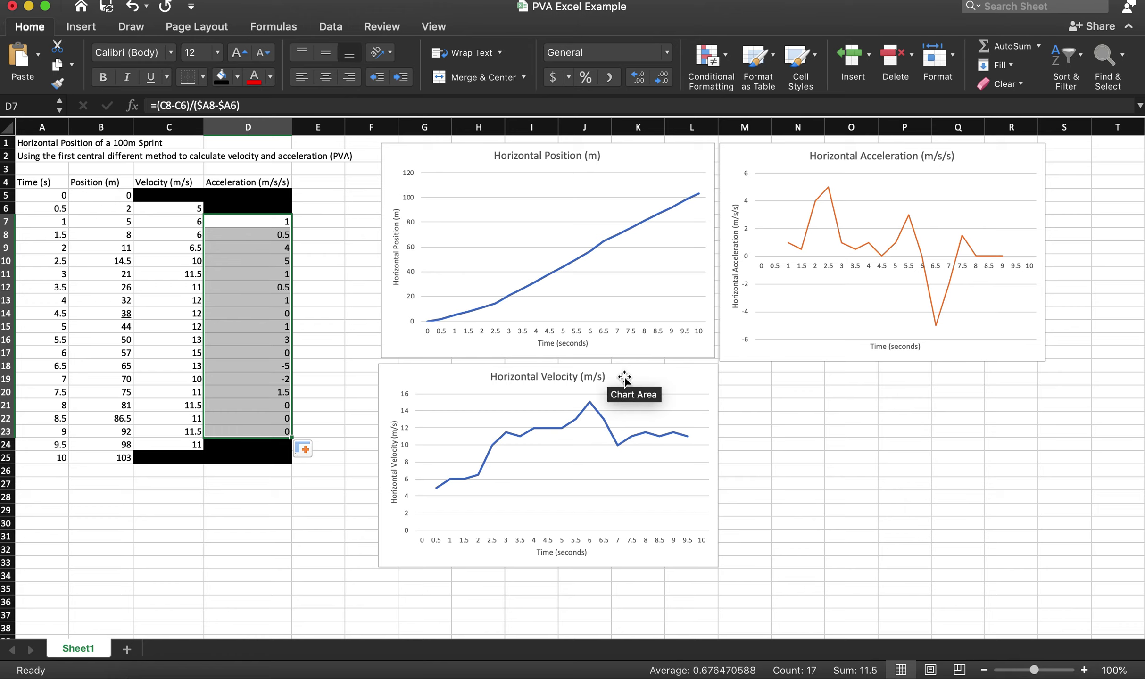
pyautogui.moveTo(591, 405)
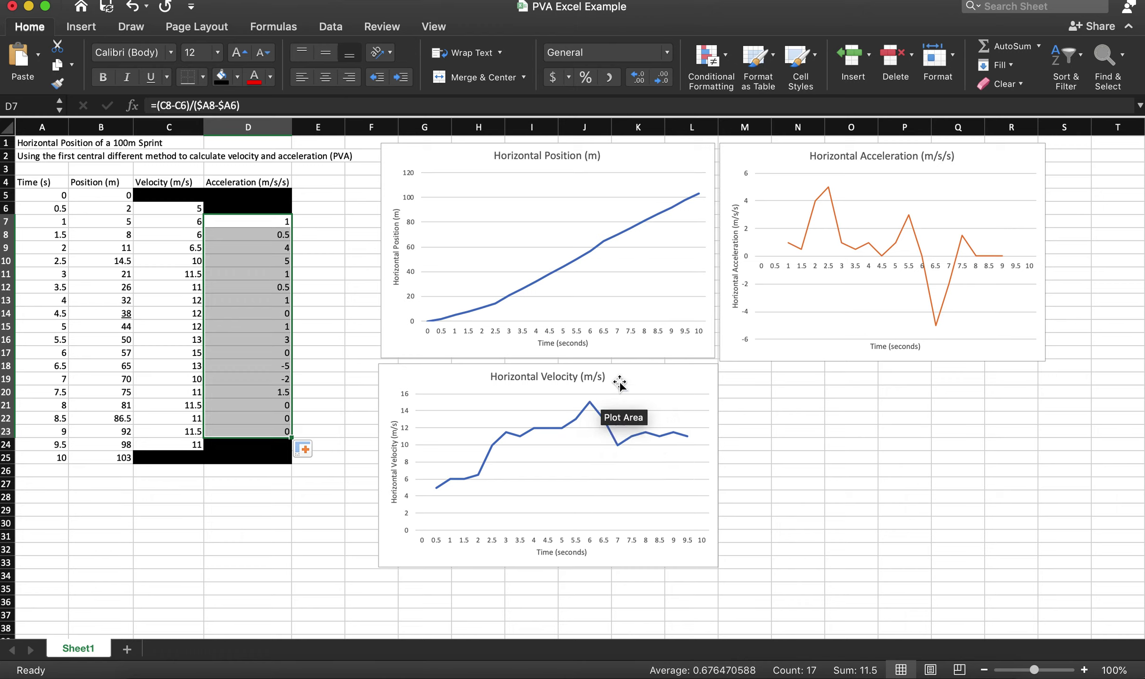
pyautogui.moveTo(940, 325)
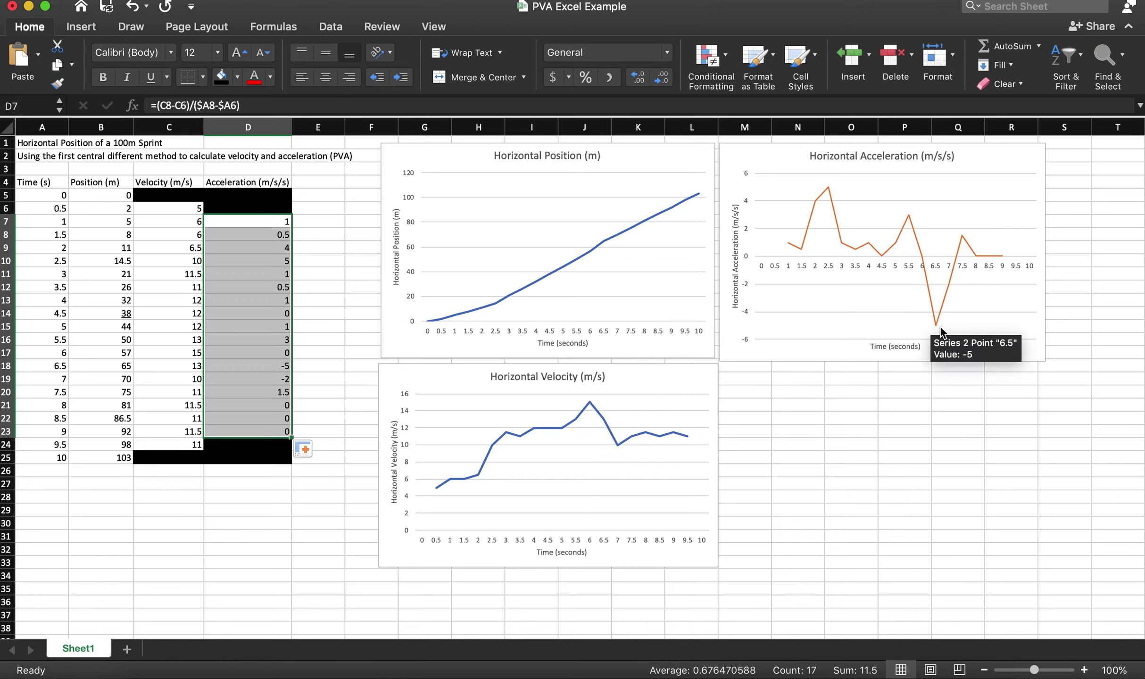